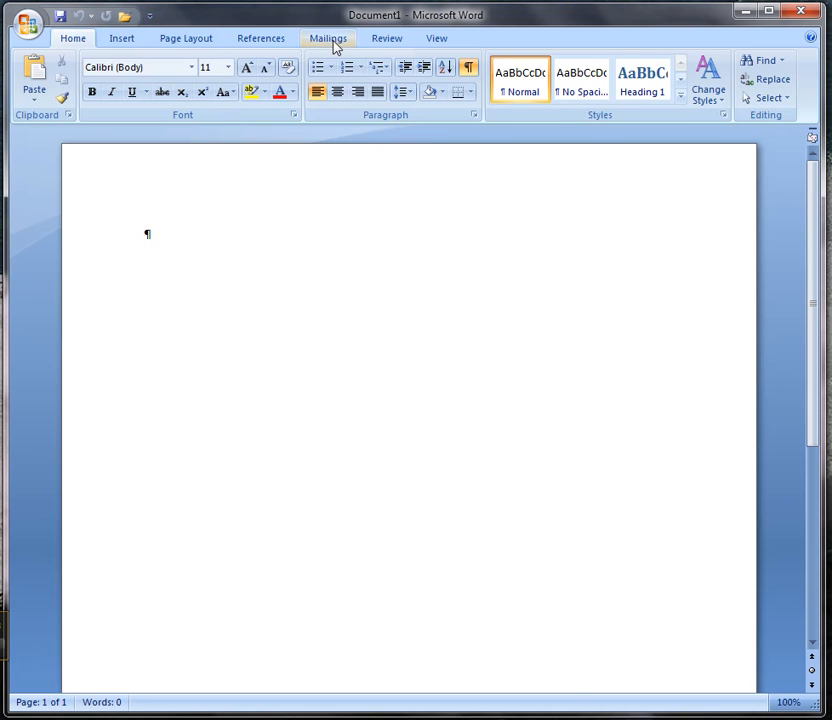
# - Start the Step by Step Mail Merge Wizard for letters, use the current document, and advance to recipient selection
pyautogui.click(332, 40)
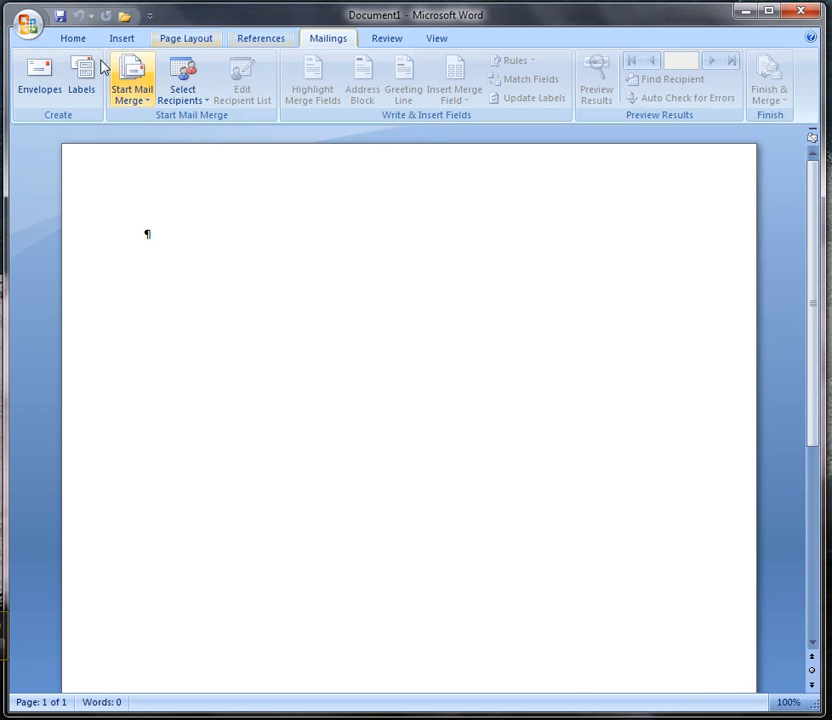
pyautogui.click(148, 106)
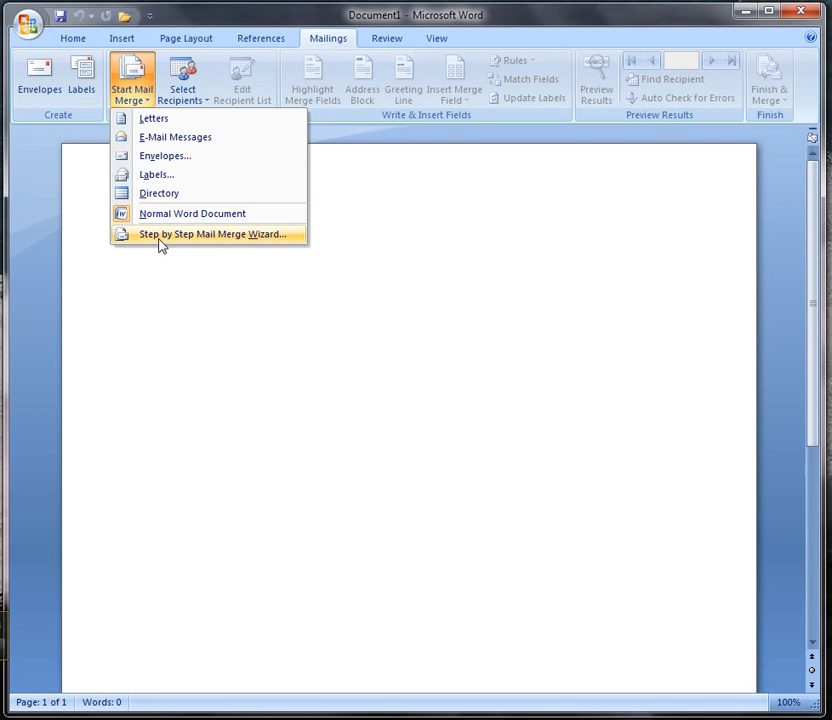
pyautogui.click(200, 234)
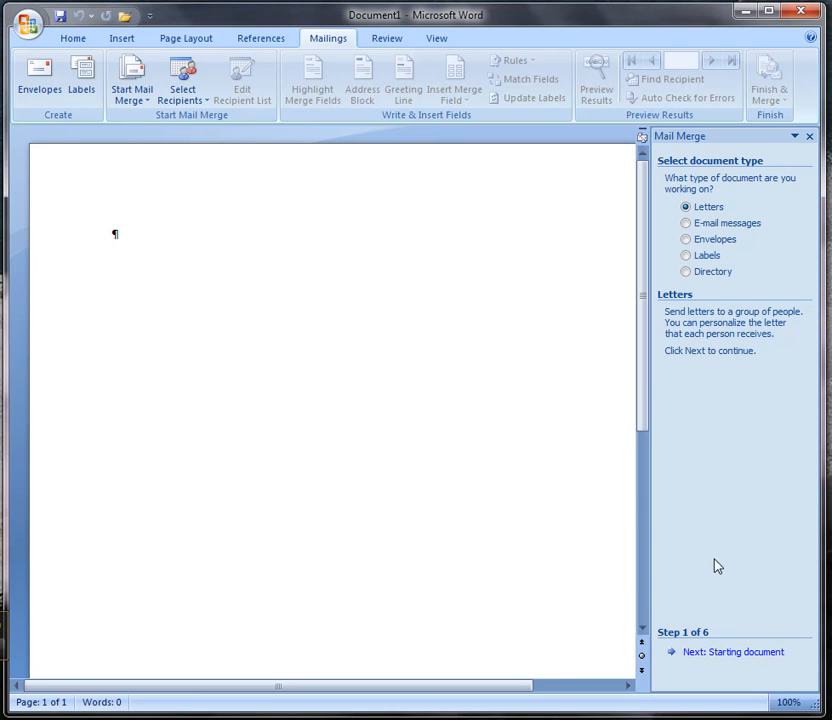
pyautogui.click(720, 661)
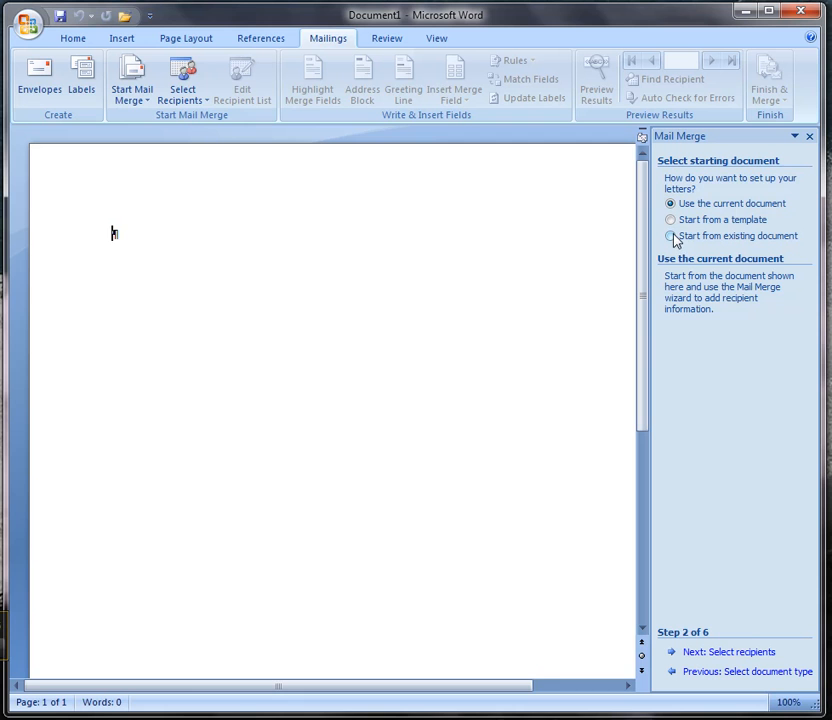
pyautogui.click(729, 652)
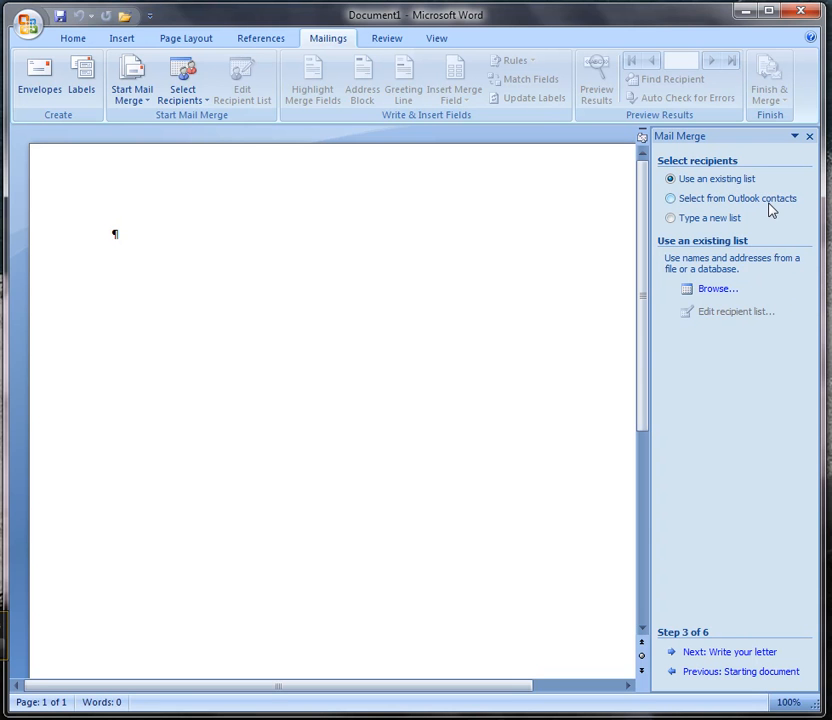
# - Choose to type a new recipient list and start creating it
pyautogui.click(670, 219)
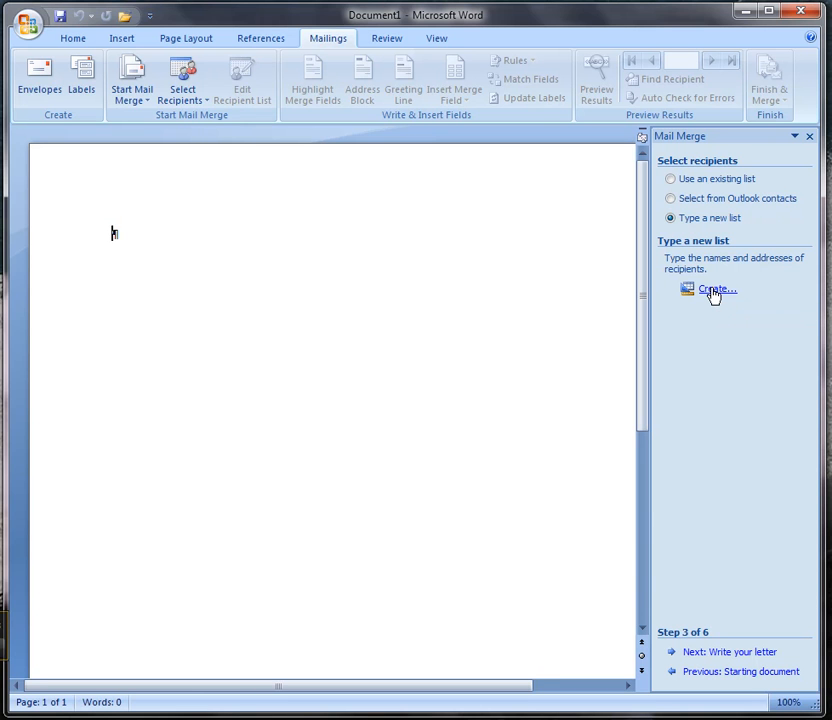
pyautogui.click(670, 179)
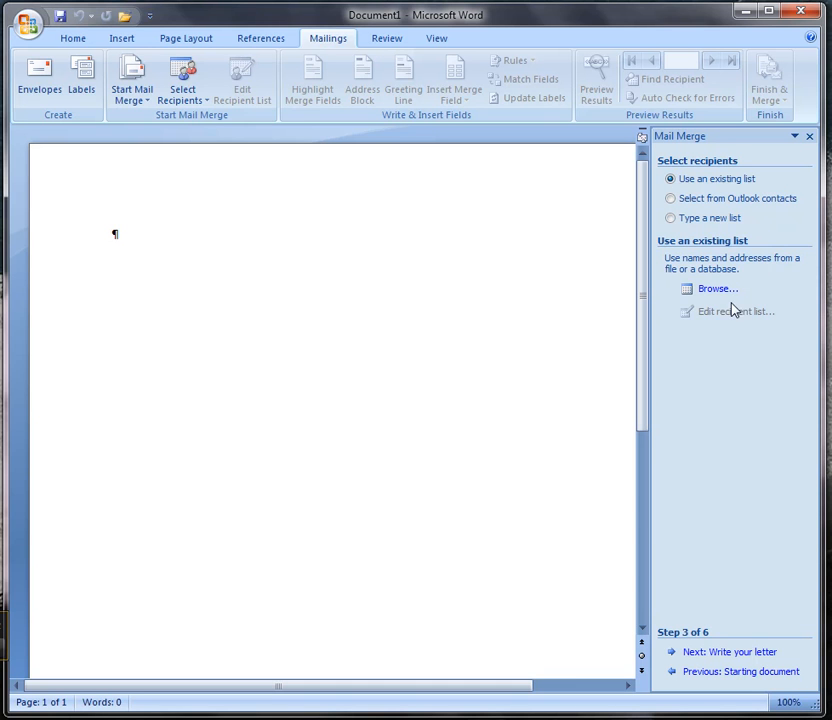
pyautogui.click(671, 219)
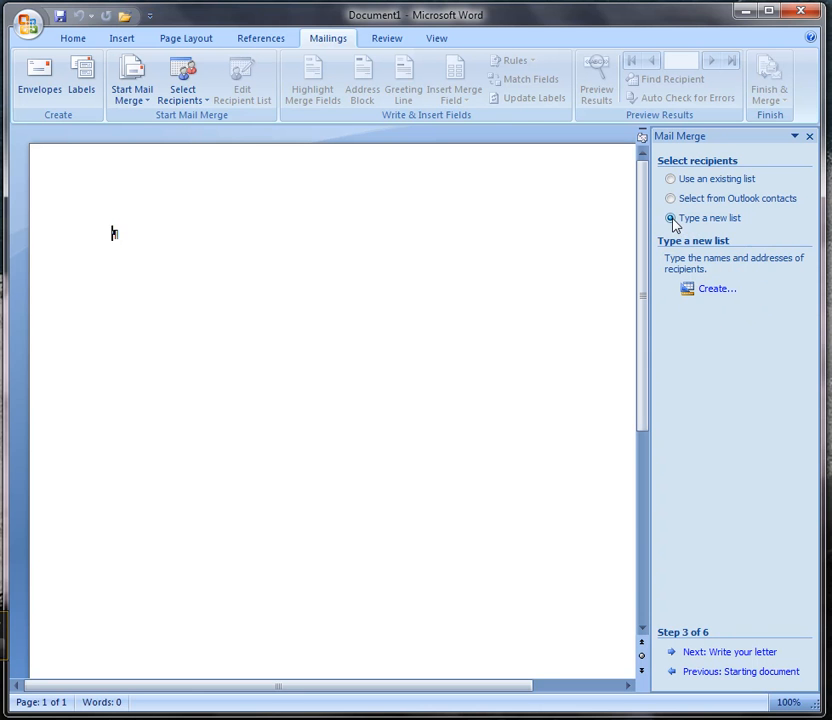
pyautogui.click(710, 292)
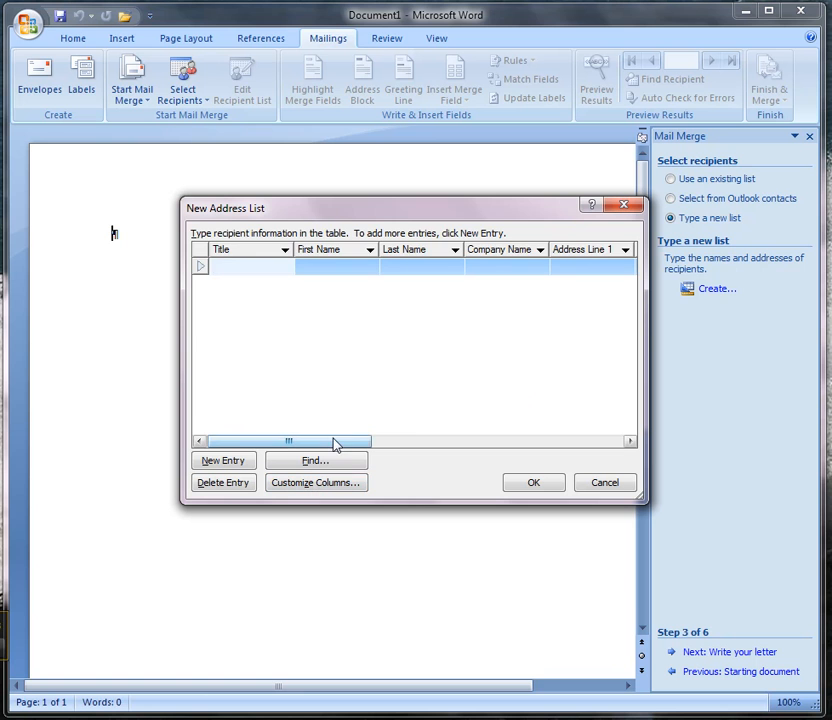
# - Customize the new address list's columns by deleting the Title and Company Name fields
pyautogui.moveTo(336, 448); pyautogui.dragTo(312, 449)
pyautogui.click(314, 483)
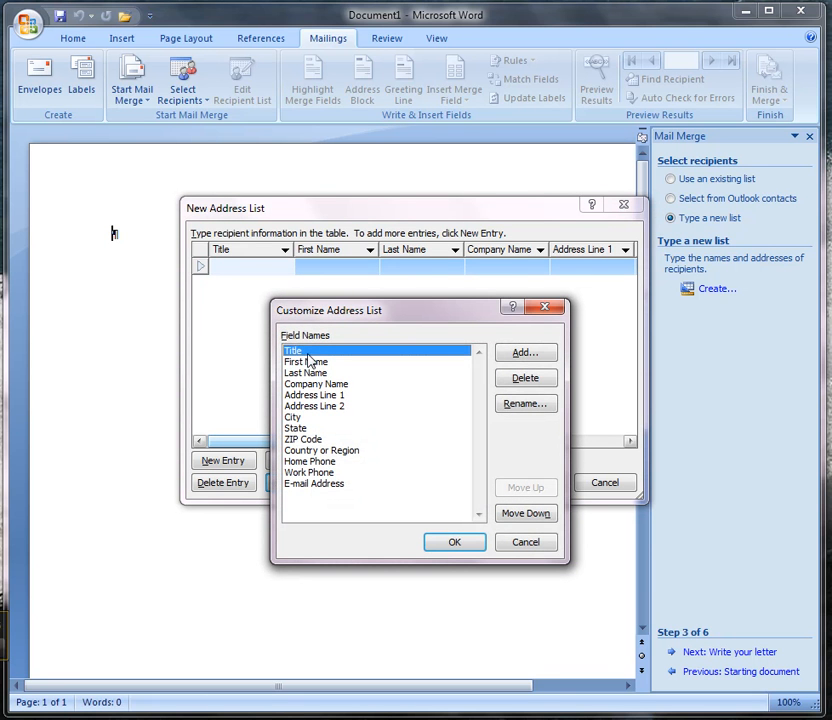
pyautogui.click(528, 378)
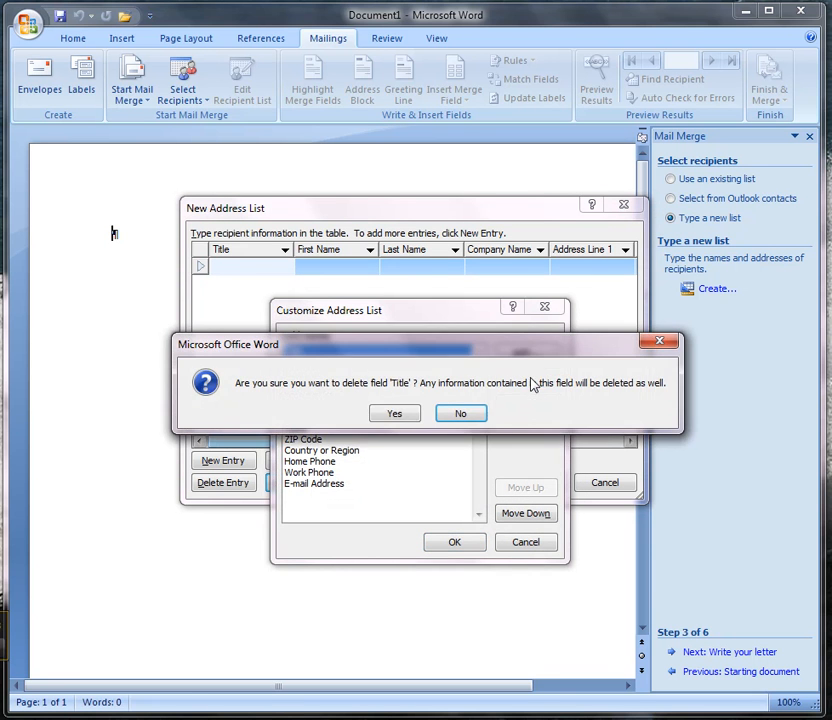
pyautogui.click(401, 416)
pyautogui.click(318, 374)
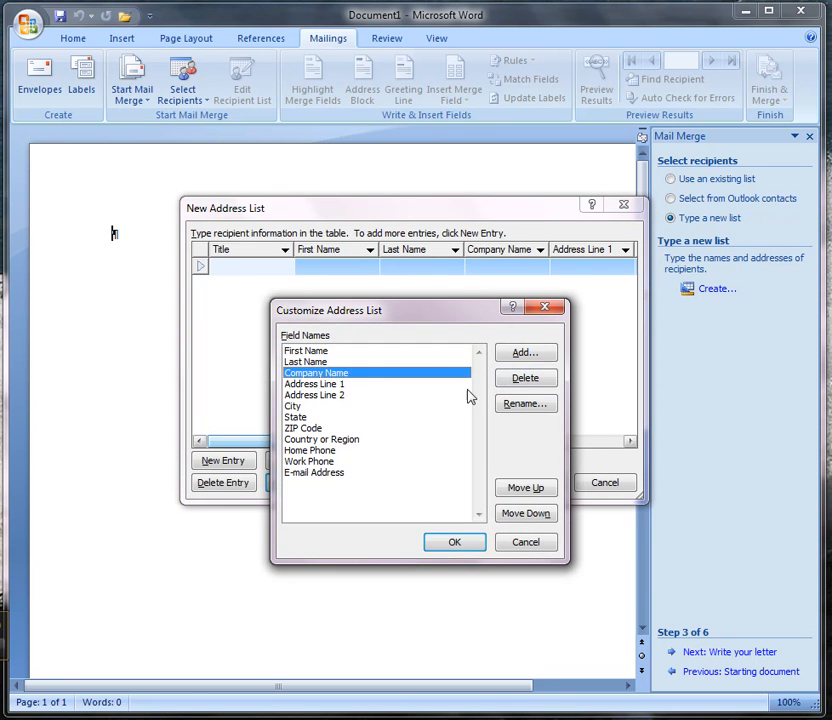
pyautogui.click(515, 382)
pyautogui.click(405, 414)
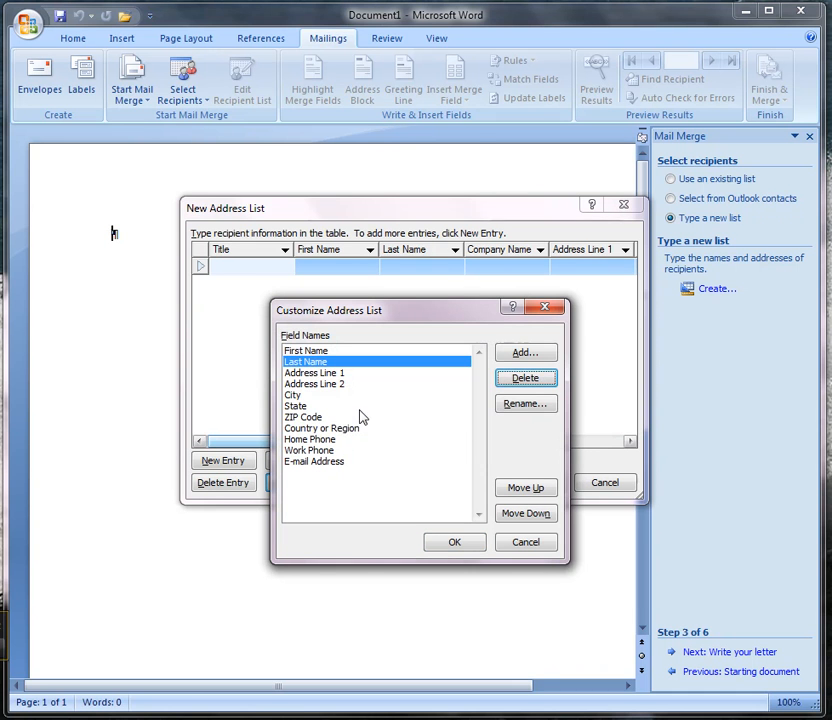
# - Delete the Country or Region and Home Phone fields from the address list
pyautogui.click(318, 429)
pyautogui.click(547, 382)
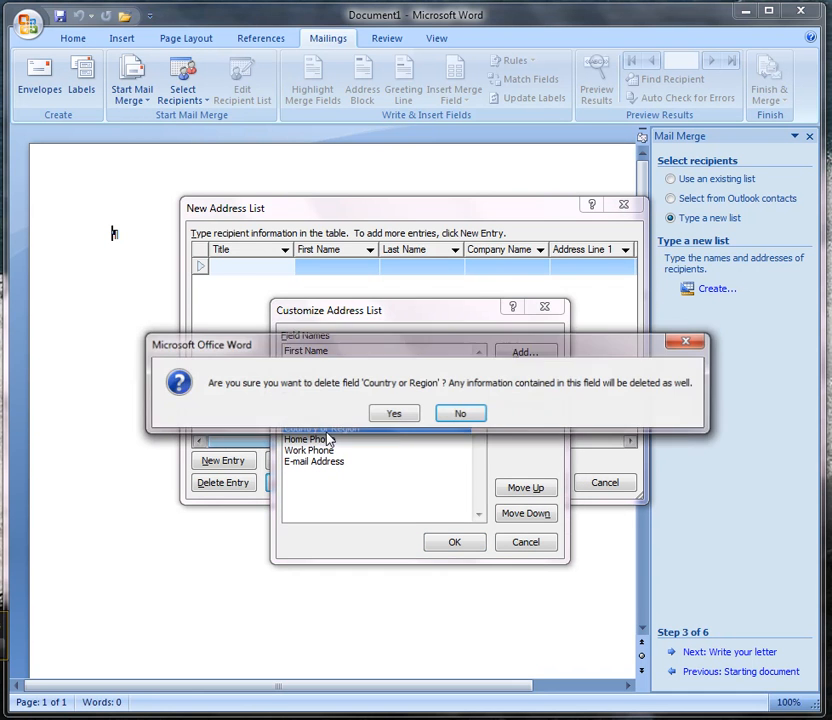
pyautogui.click(396, 416)
pyautogui.click(313, 429)
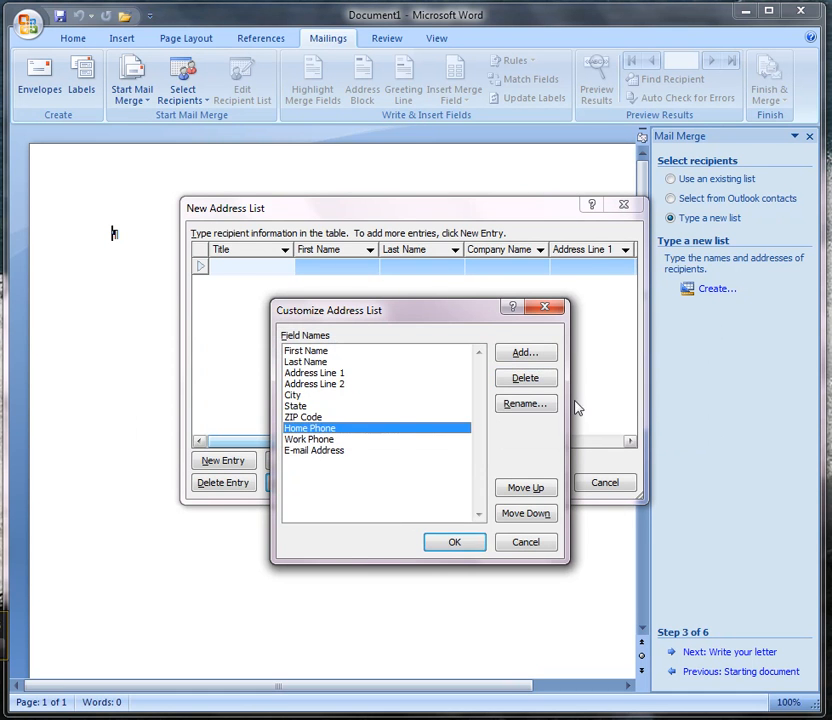
pyautogui.click(527, 380)
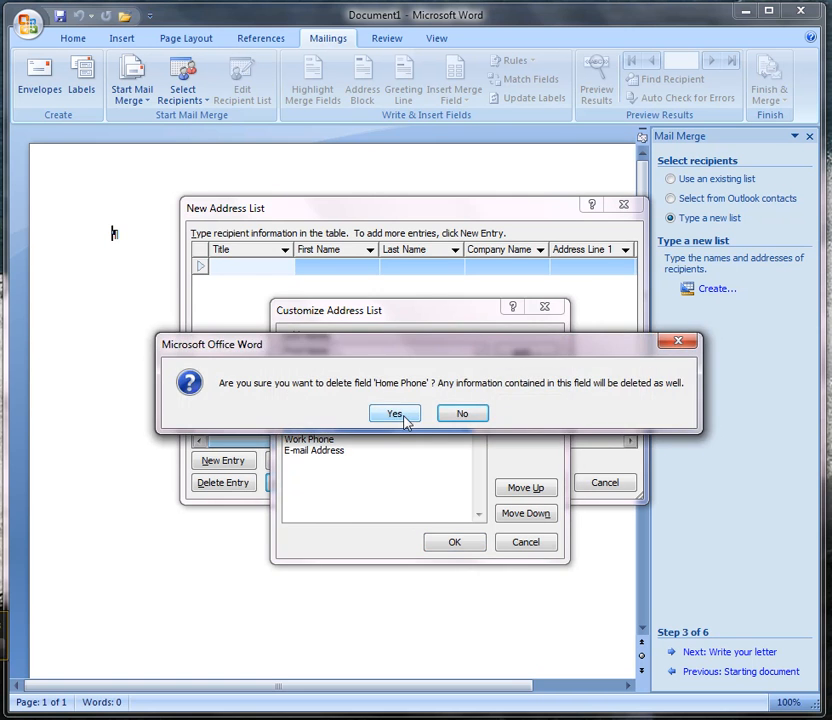
pyautogui.click(397, 415)
# - Delete the Work Phone and E-mail Address fields from the address list
pyautogui.click(320, 428)
pyautogui.click(516, 382)
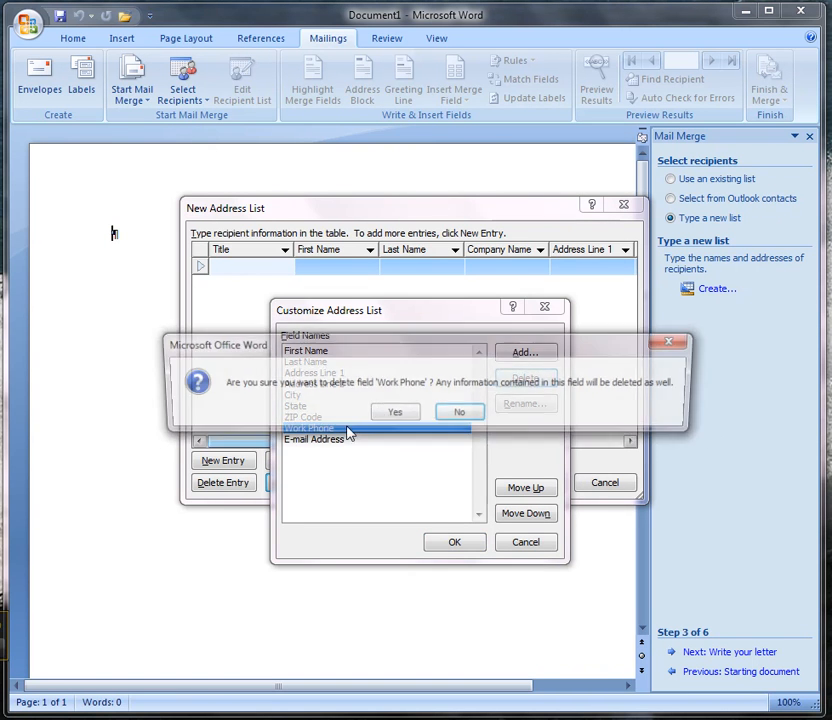
pyautogui.click(380, 417)
pyautogui.click(320, 429)
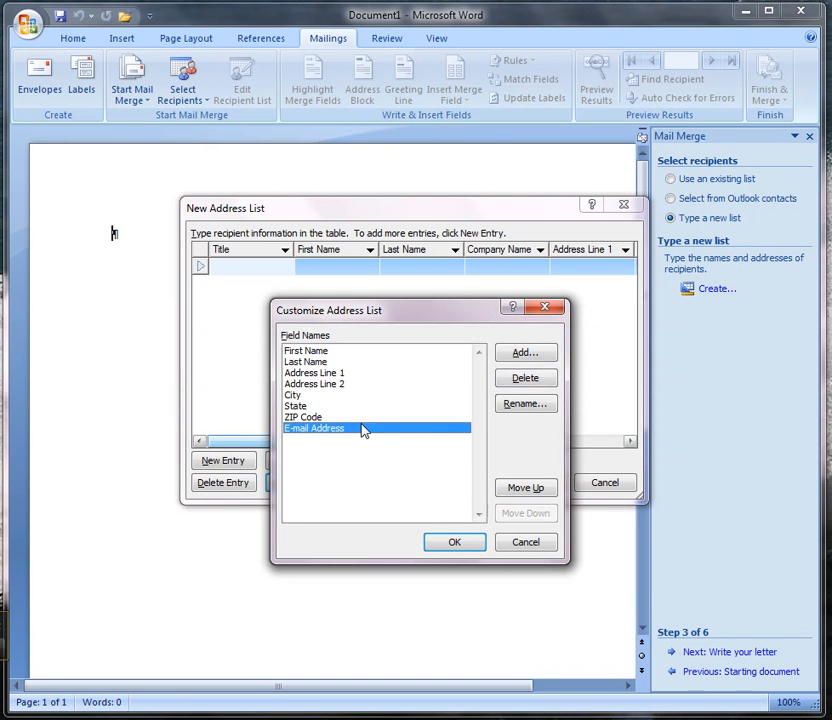
pyautogui.click(527, 381)
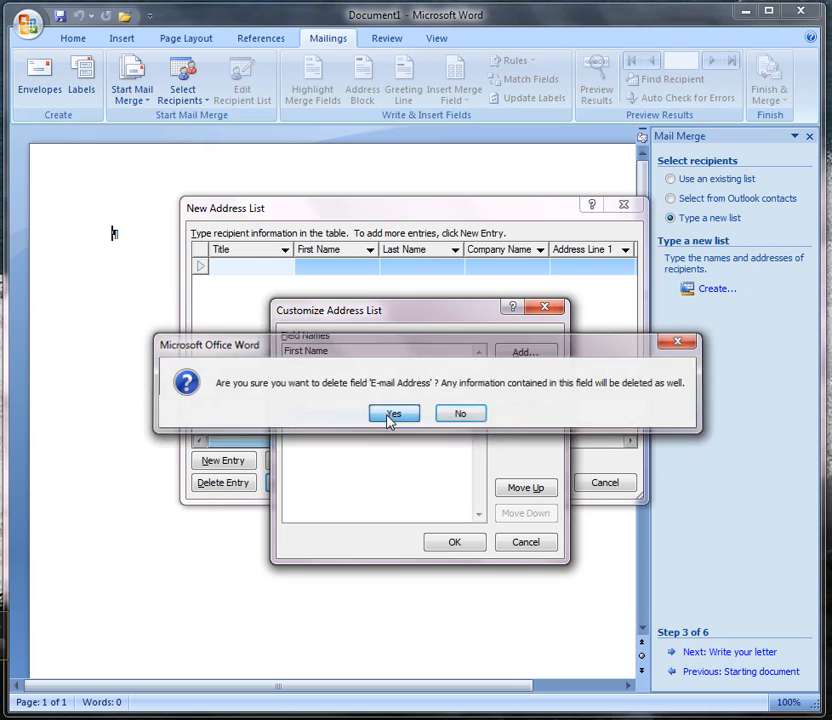
pyautogui.click(391, 416)
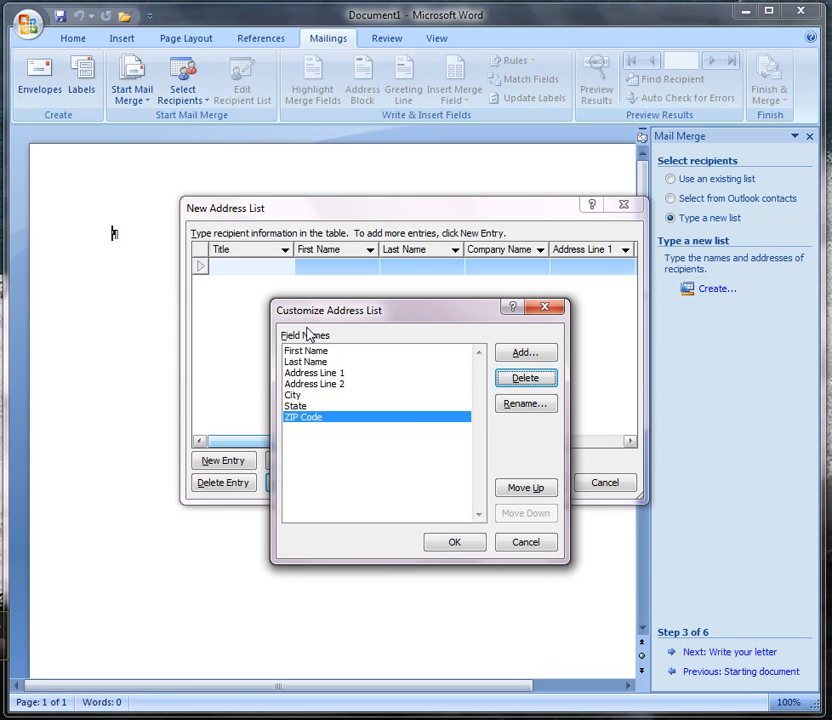
# - Add two custom fields named Spouse and Gifts after ZIP Code, and apply the customized columns
pyautogui.click(520, 357)
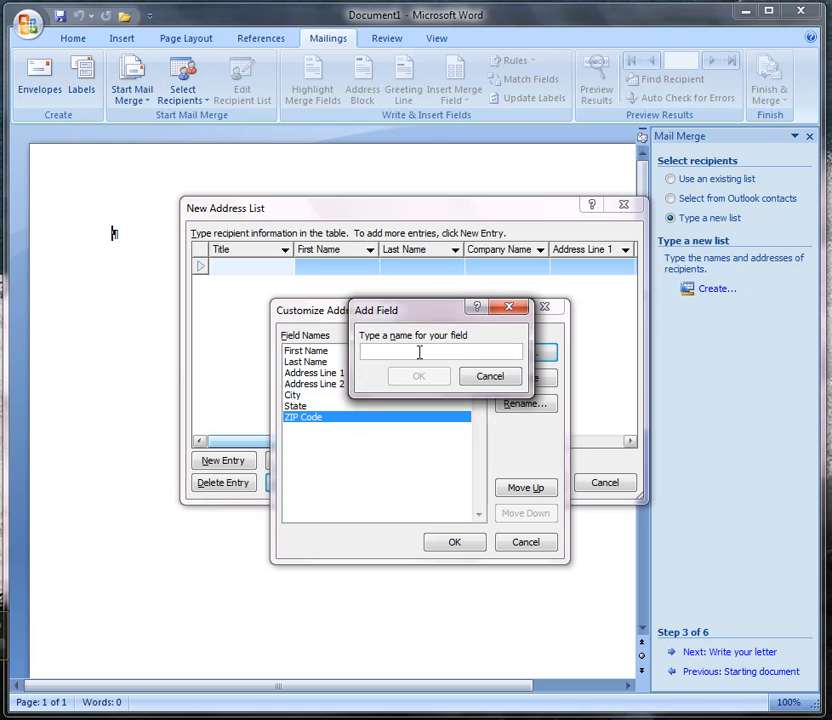
pyautogui.write('Spouse')
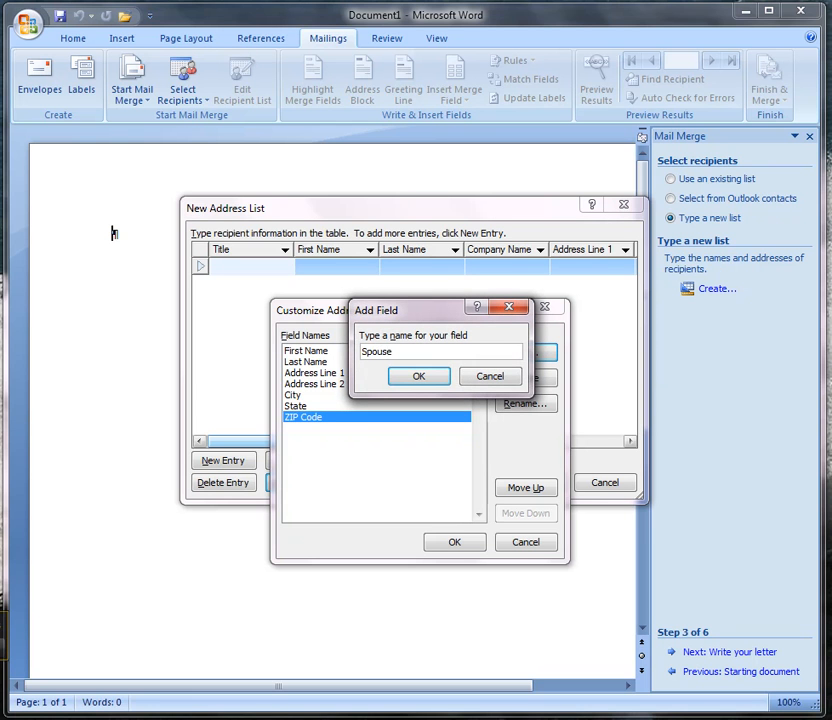
pyautogui.click(445, 377)
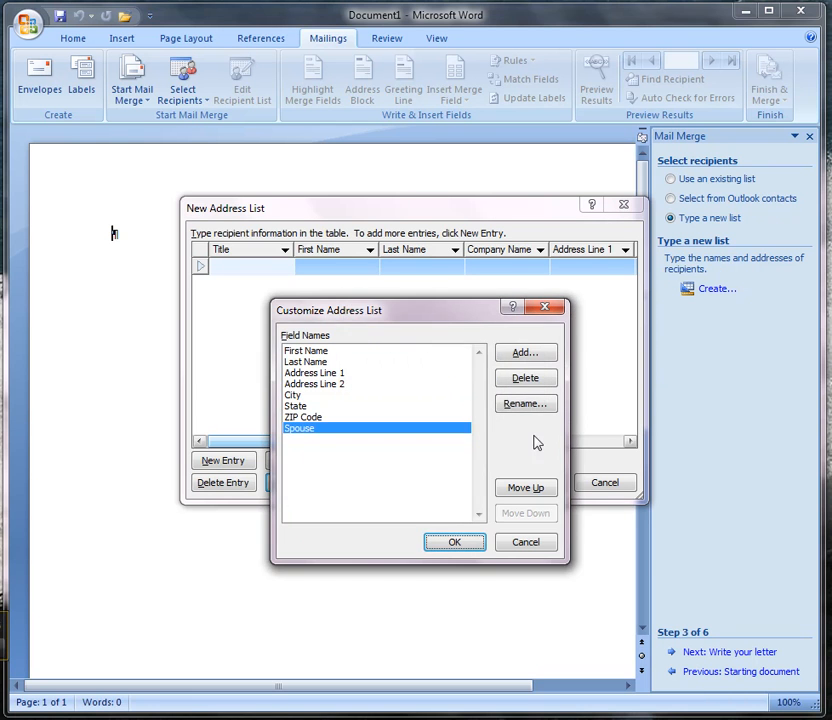
pyautogui.click(538, 352)
pyautogui.write('Gifts')
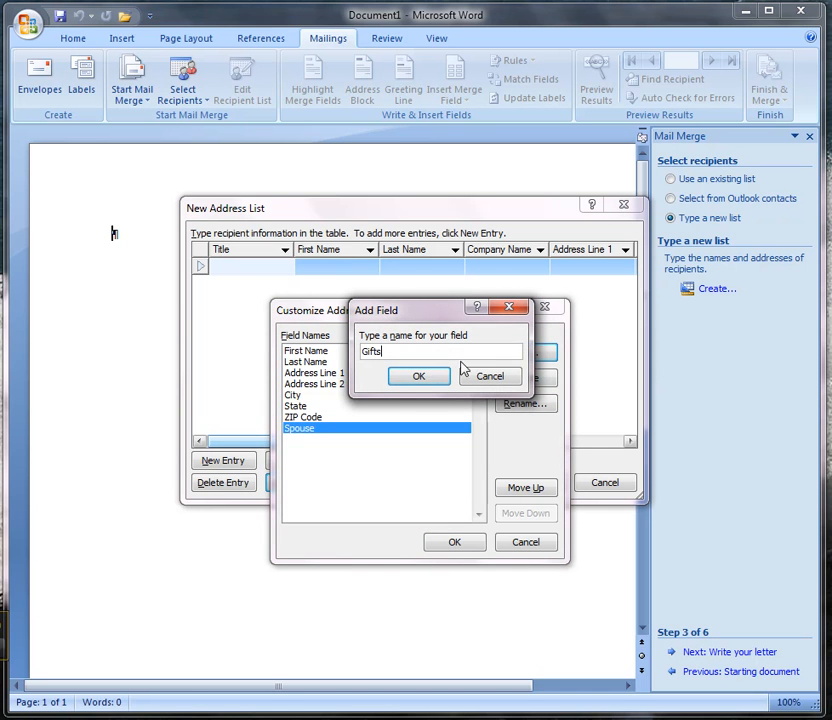
pyautogui.click(414, 378)
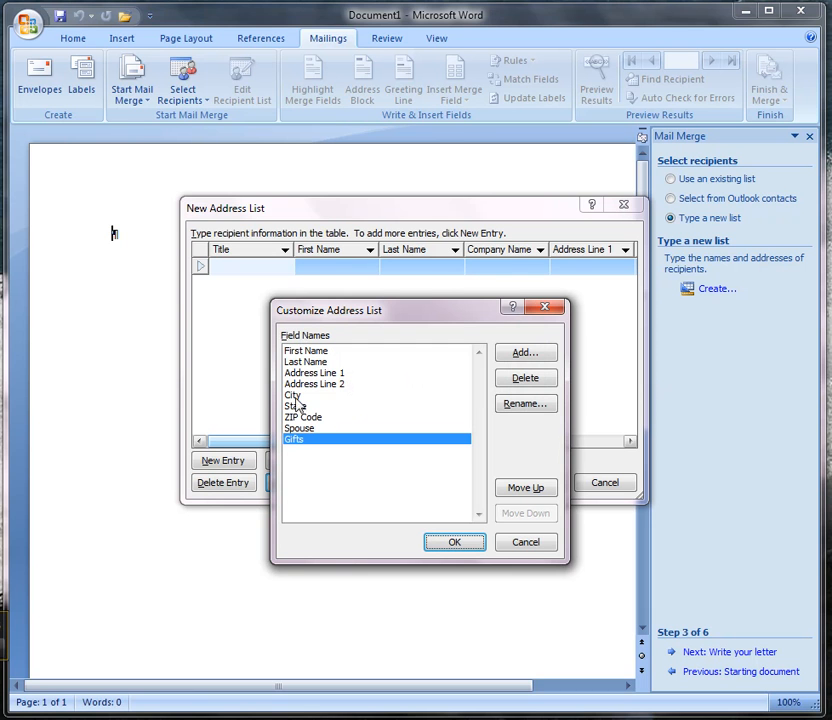
pyautogui.click(470, 547)
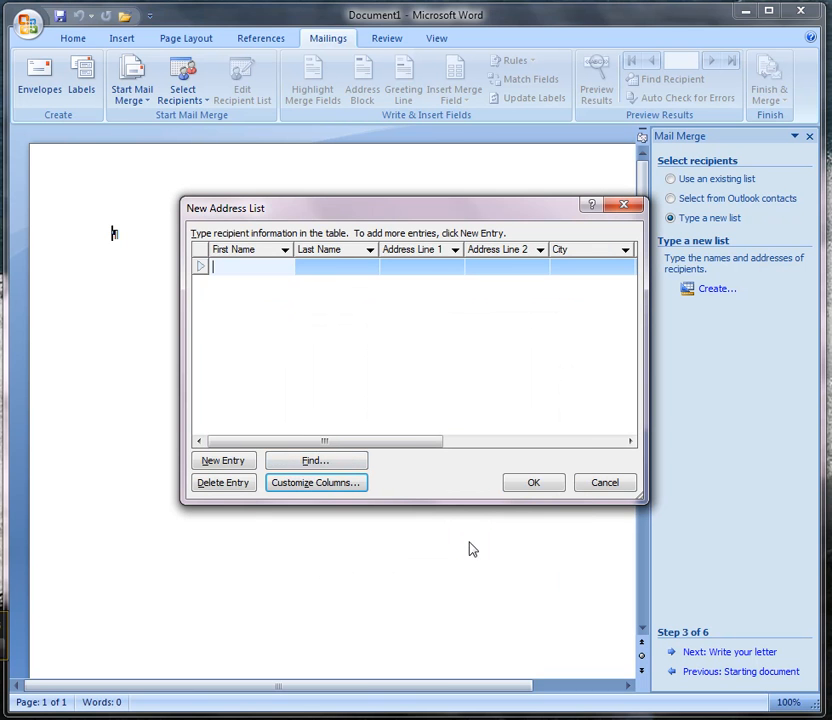
# - Enter the first recipient's first name and last name in the address list
pyautogui.moveTo(331, 446); pyautogui.dragTo(297, 445)
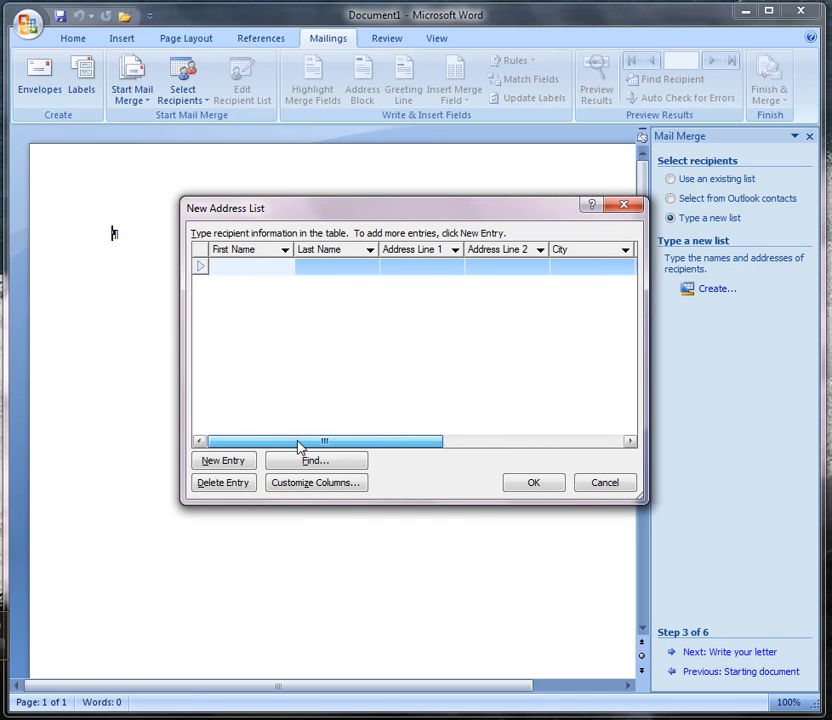
pyautogui.write('Clayot')
pyautogui.press('BackSpace')
pyautogui.write('to')
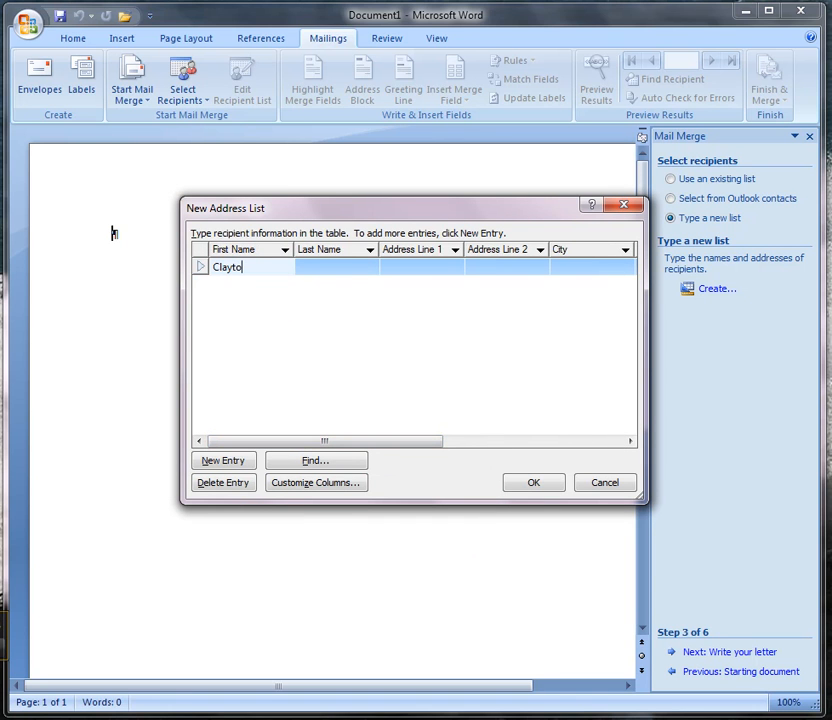
pyautogui.write('n')
pyautogui.press('Tab')
pyautogui.write('owen')
pyautogui.press('BackSpace')
pyautogui.press('BackSpace')
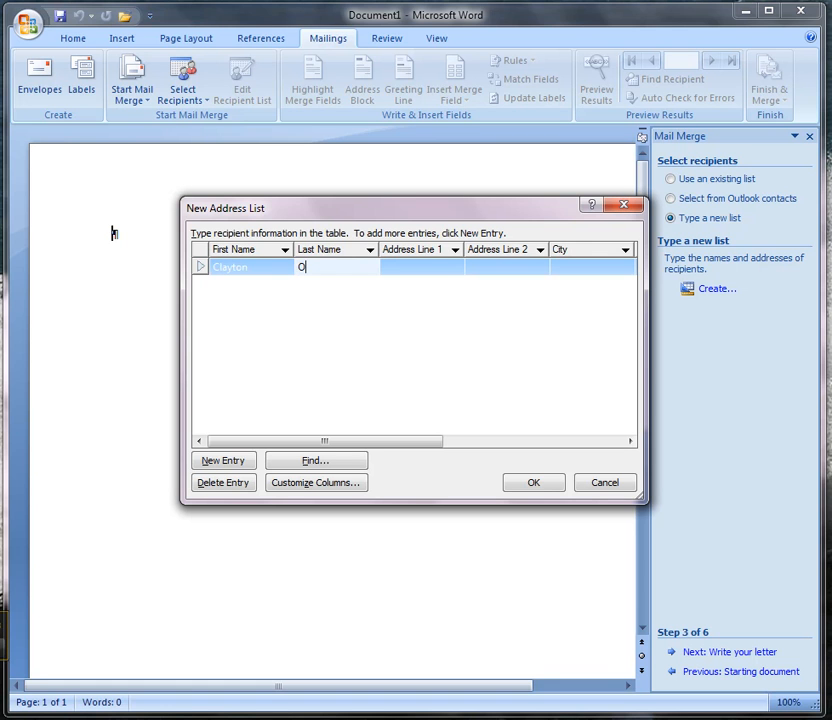
pyautogui.write('en')
pyautogui.press('Tab')
# - Fill in the first recipient's street address in Address Line 1, leaving Address Line 2 blank
pyautogui.write('123 My Stree')
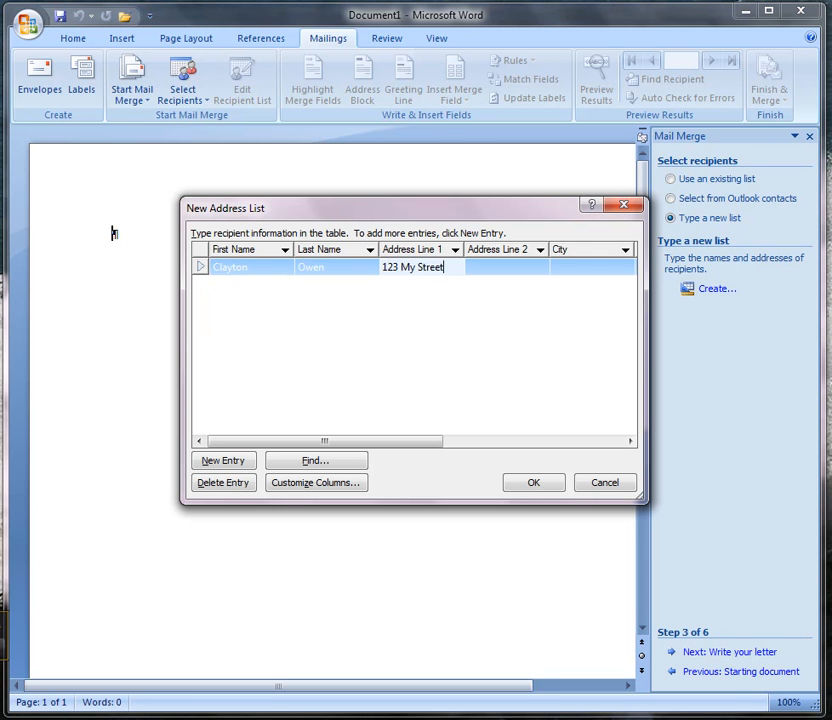
pyautogui.write('t')
pyautogui.press('Tab')
pyautogui.press('Tab')
# - Fill in the first recipient's city, state and ZIP code
pyautogui.write('For')
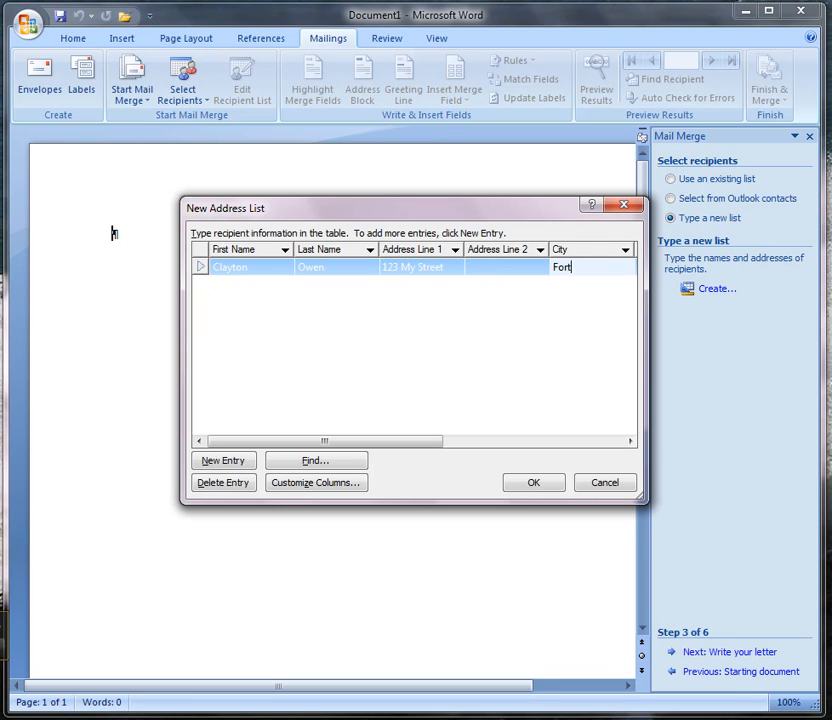
pyautogui.write('t Wayne')
pyautogui.press('Tab')
pyautogui.write('IN')
pyautogui.press('Tab')
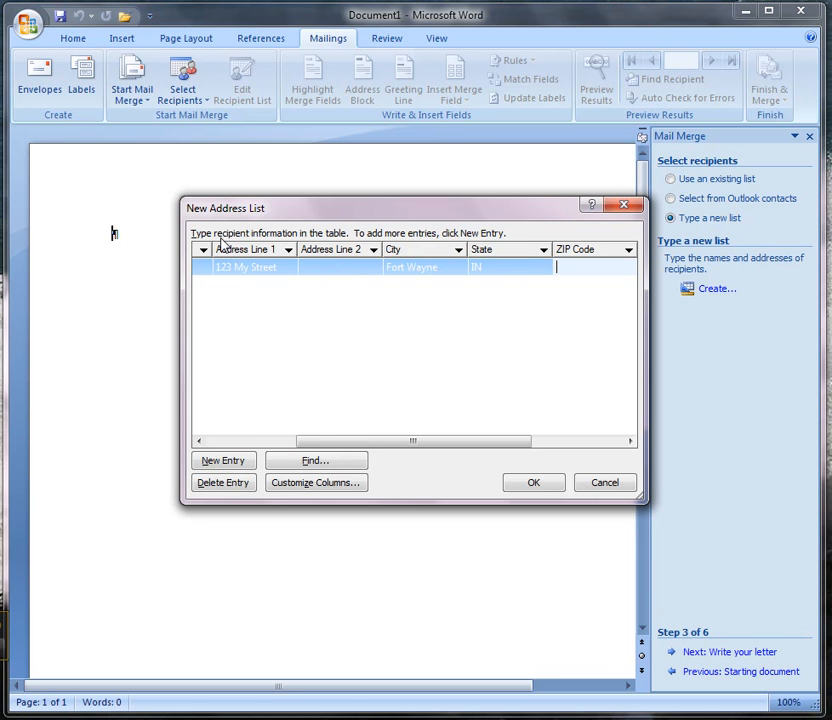
pyautogui.write('46888')
pyautogui.press('Tab')
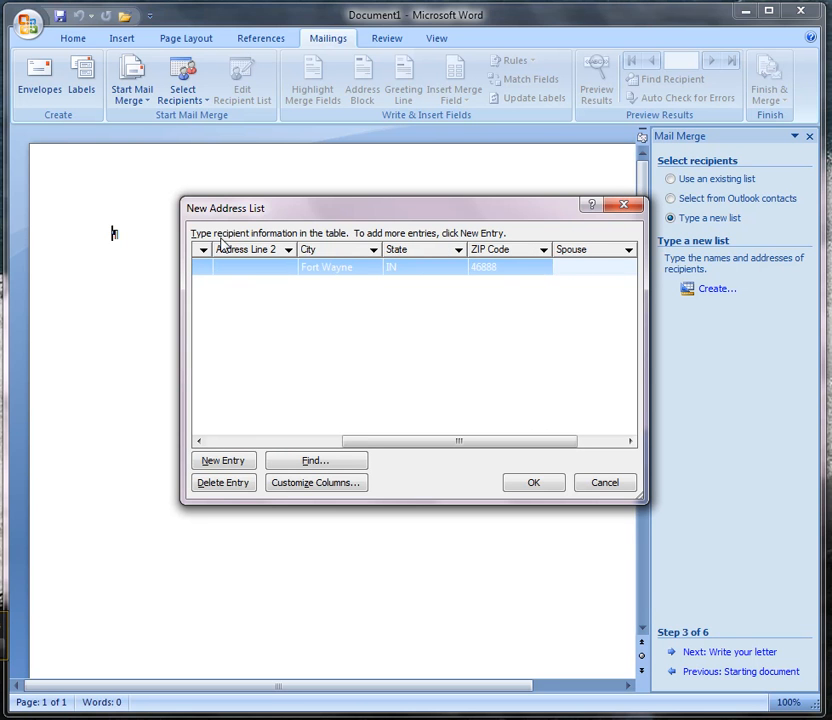
# - Enter the spouse's first name and Wine as the gift for the first recipient, and add a new blank entry
pyautogui.write('Heather')
pyautogui.press('Tab')
pyautogui.write('W')
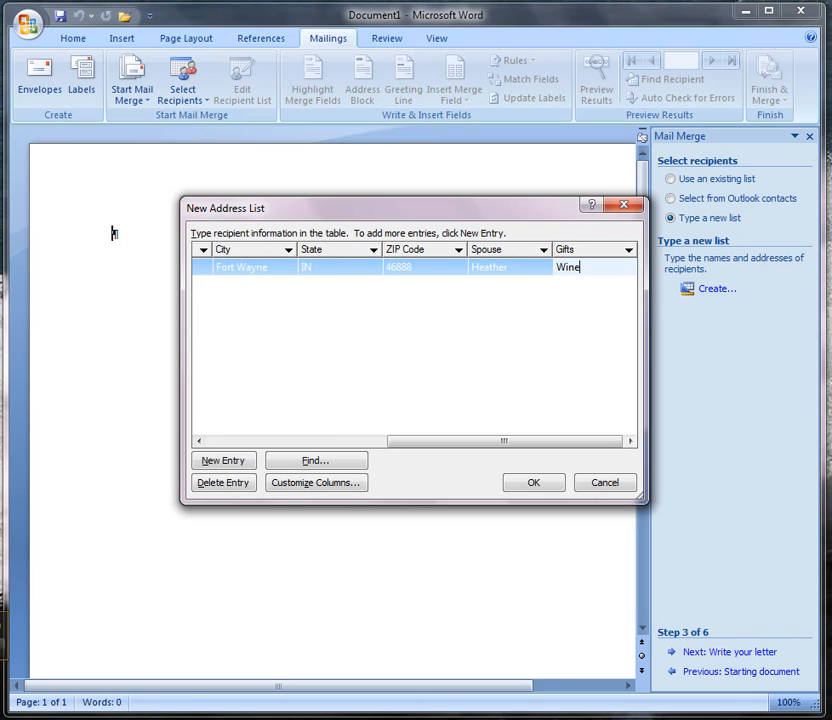
pyautogui.click(217, 461)
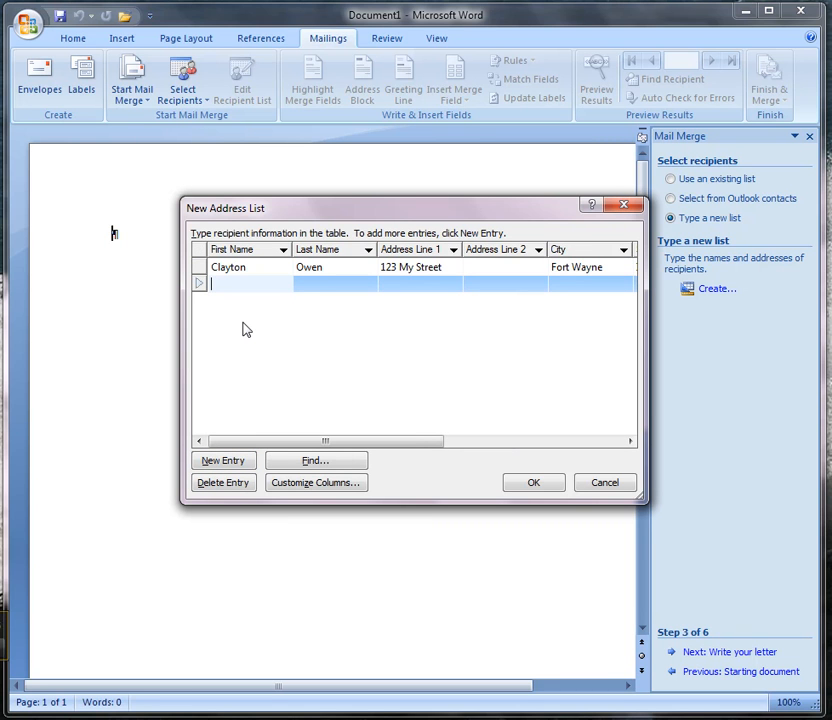
# - Enter the second recipient's first name and last name in the blank entry of the address list
pyautogui.write('Jill')
pyautogui.press('Tab')
pyautogui.write('Thompson')
pyautogui.press('Tab')
# - Fill in the second recipient's street address in Address Line 1, leaving Address Line 2 blank
pyautogui.write('3')
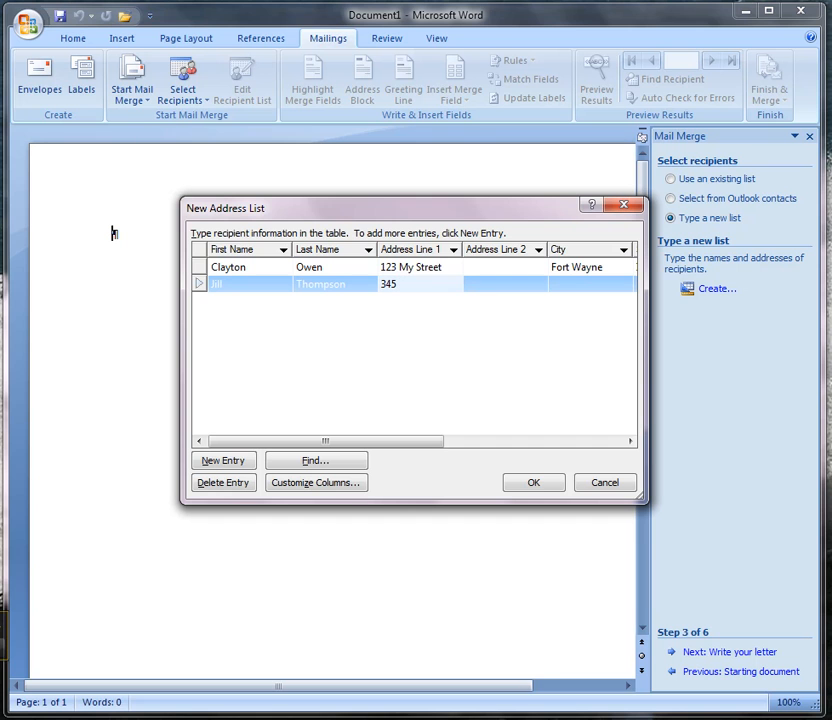
pyautogui.write('45 Golf Way')
pyautogui.press('Tab')
# - Fill in the second recipient's city, state and ZIP code
pyautogui.press('Tab')
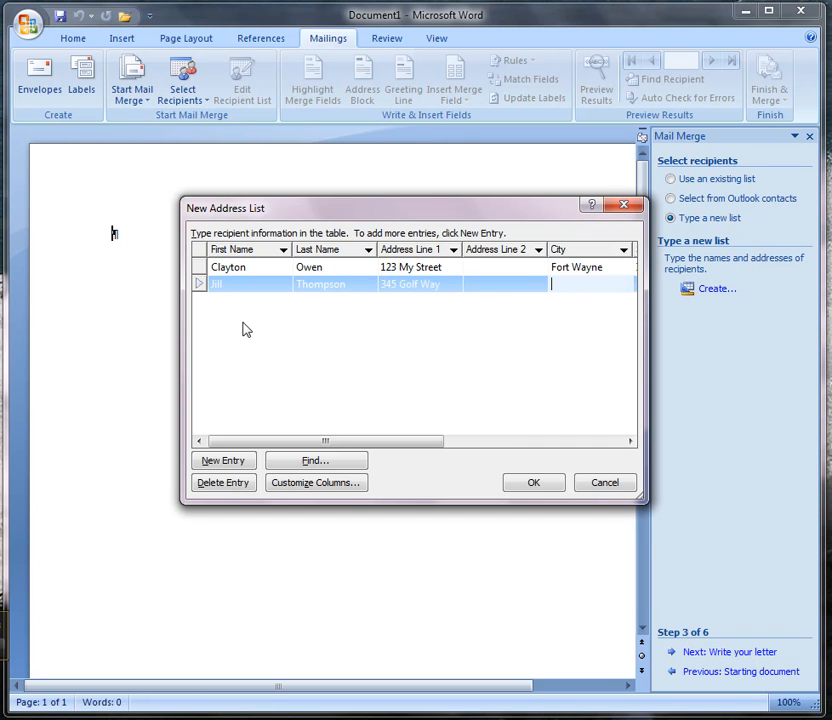
pyautogui.write('Be')
pyautogui.press('Tab')
pyautogui.write('IN')
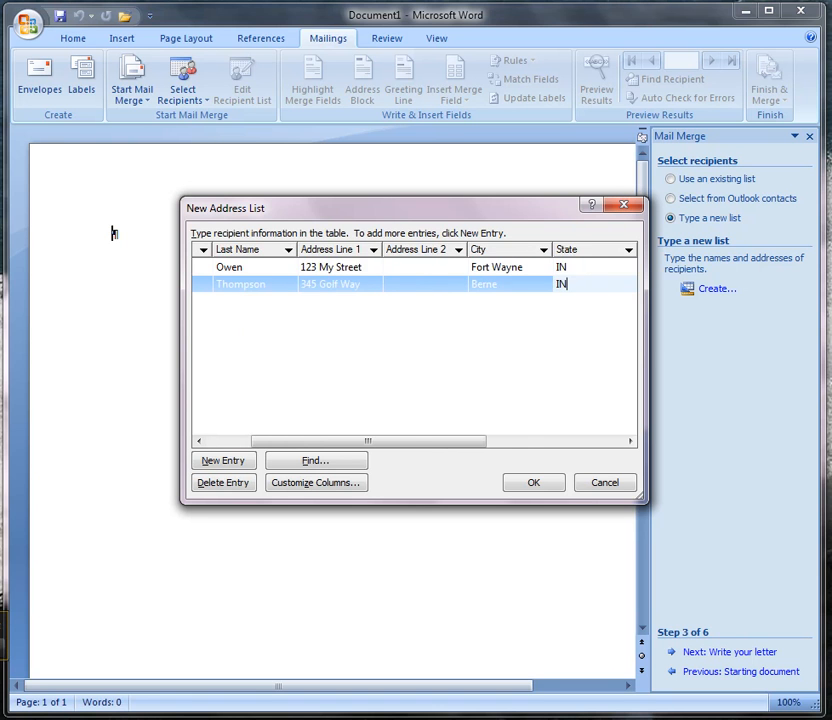
pyautogui.press('Tab')
pyautogui.write('4')
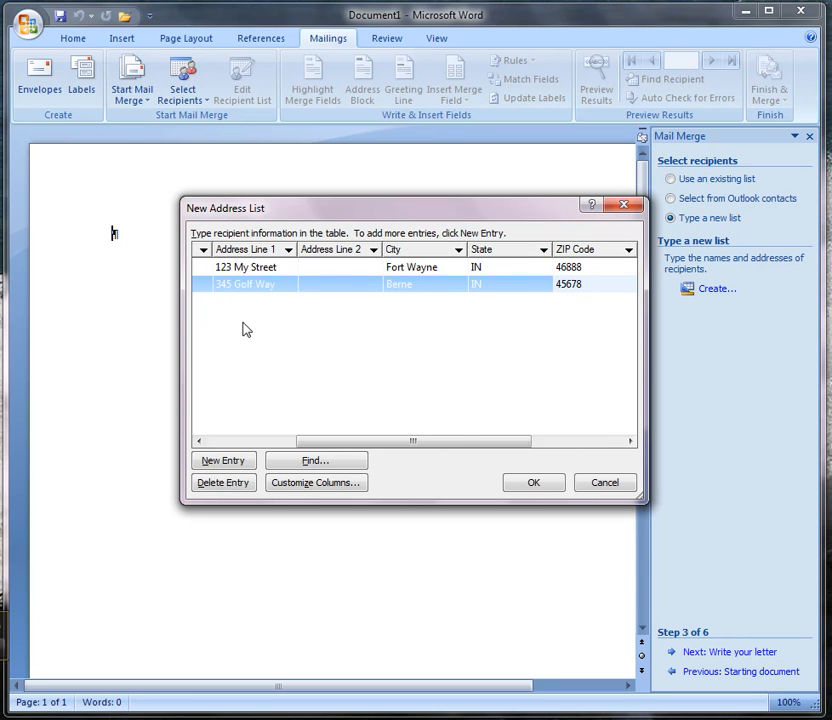
pyautogui.press('Tab')
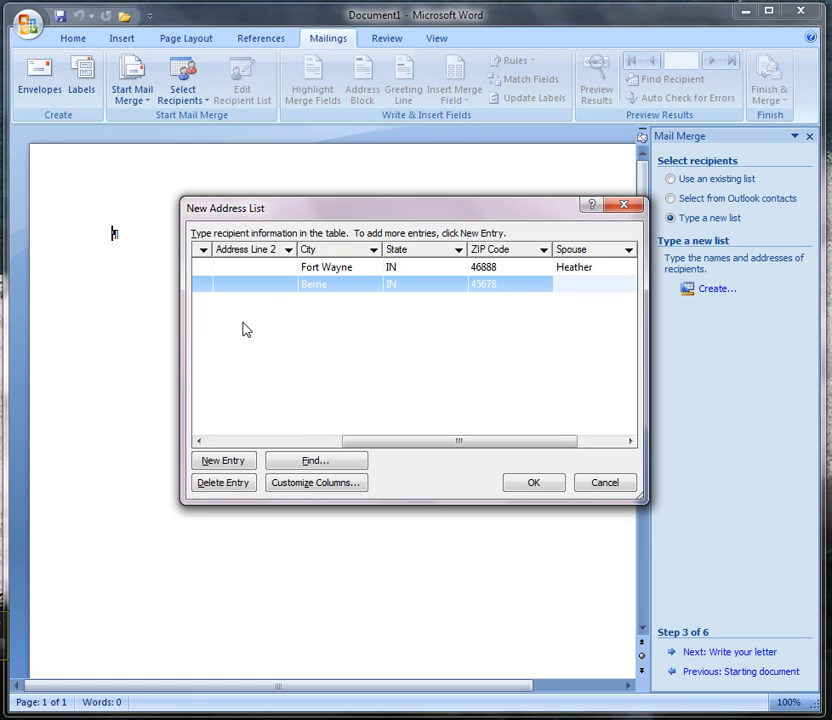
# - Enter the spouse's first name and Calendar as the gift for the second recipient, and accept the finished address list
pyautogui.write('Sam')
pyautogui.press('Tab')
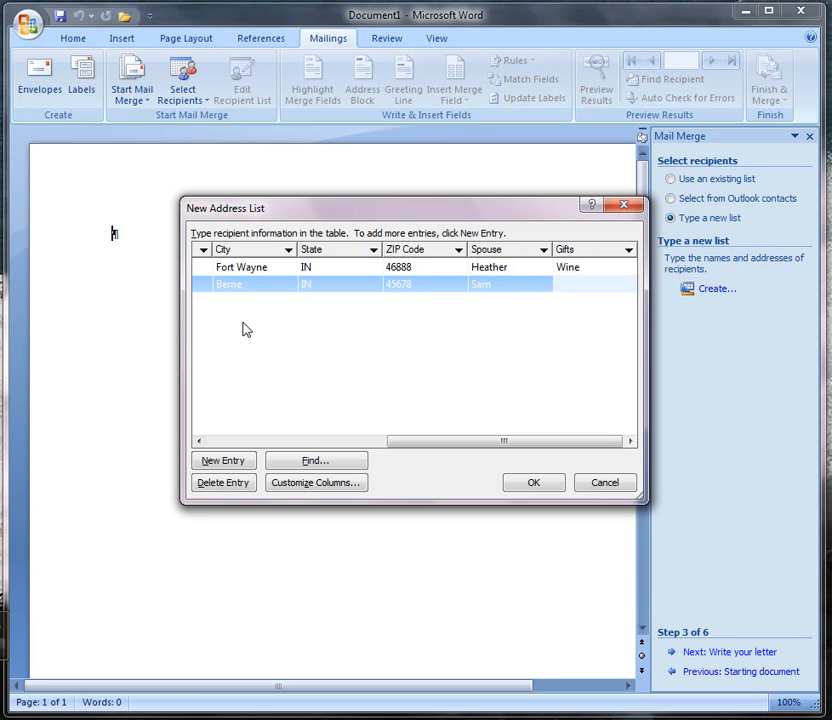
pyautogui.write('Calendar')
pyautogui.click(535, 484)
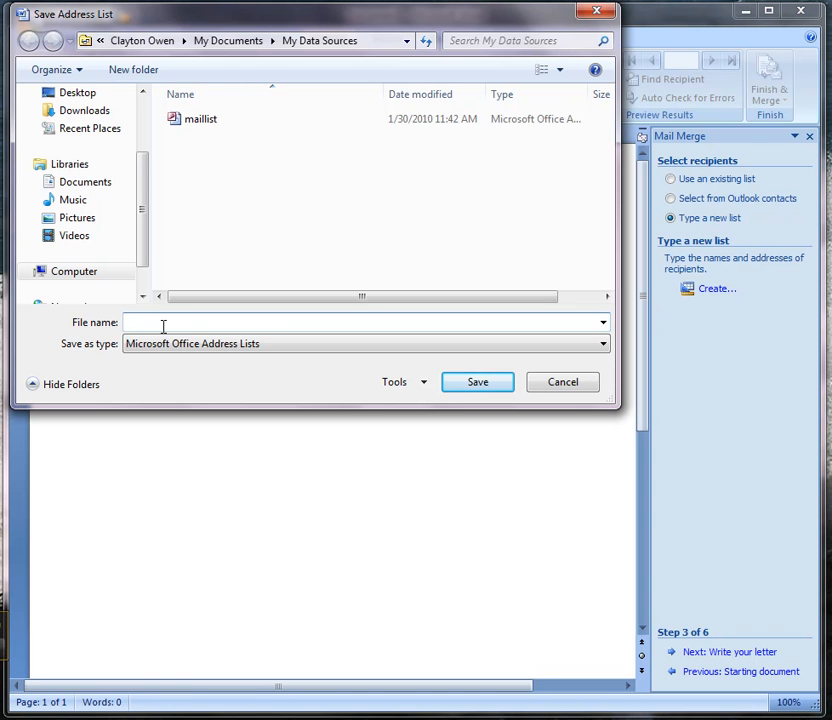
# - Save the address list as MailMergeDB in the My Data Sources folder
pyautogui.write('Ma')
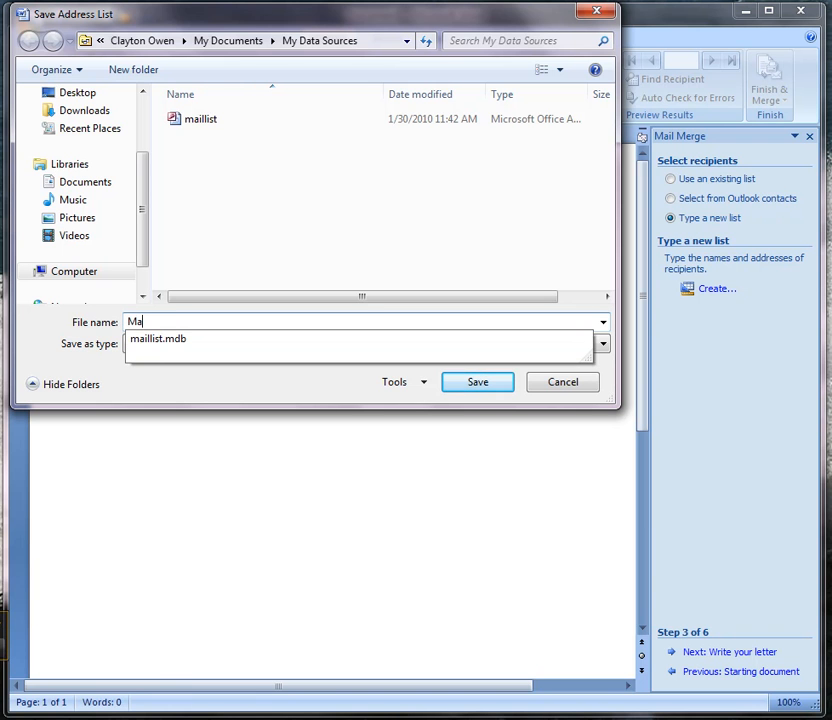
pyautogui.write('ilMe')
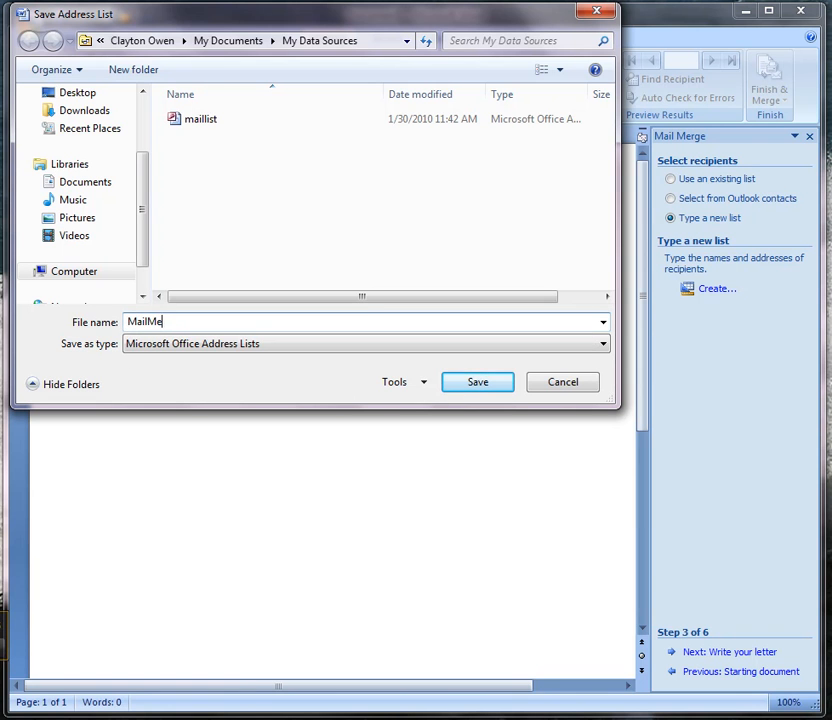
pyautogui.write('rgeDB')
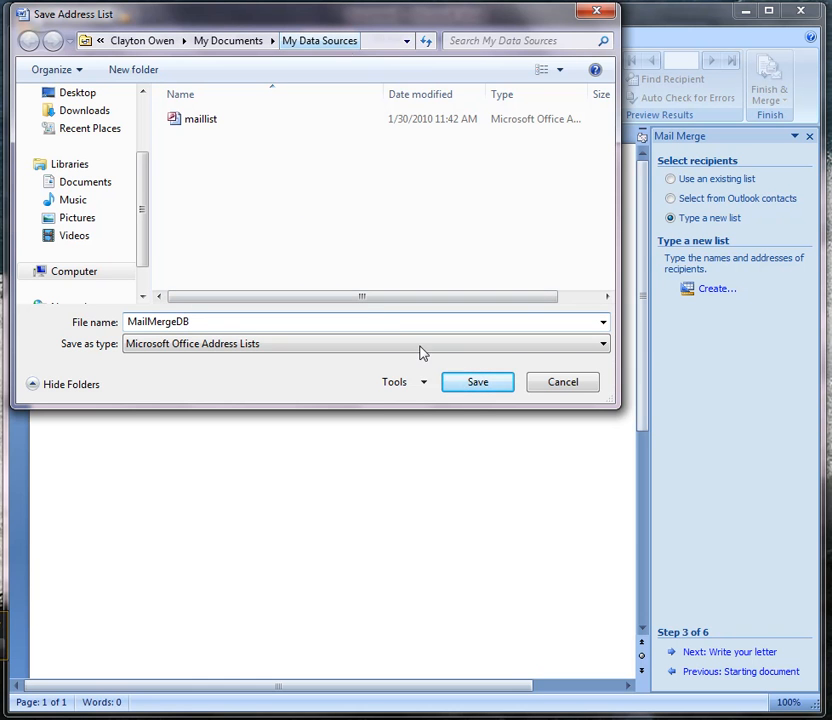
pyautogui.click(473, 383)
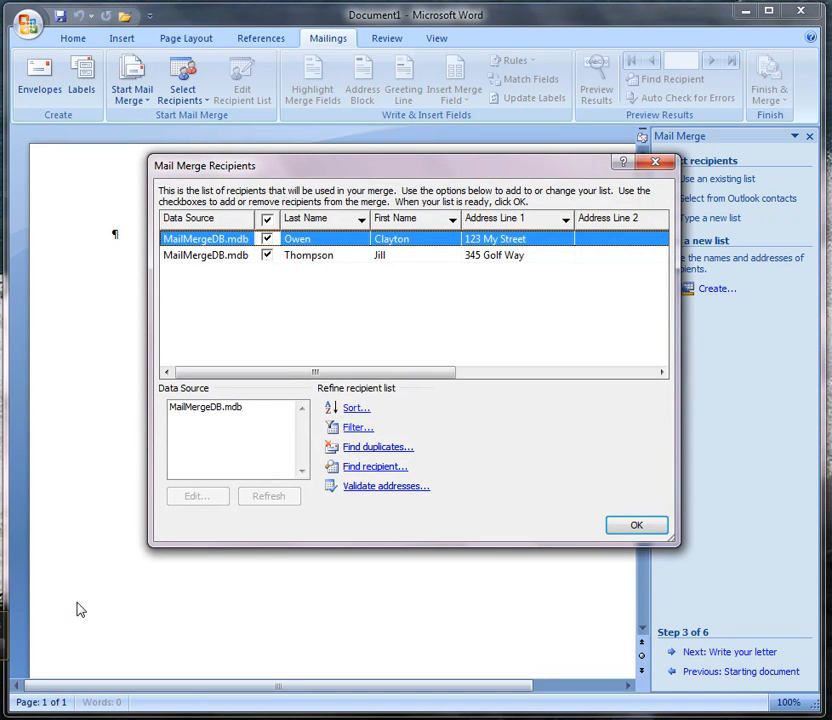